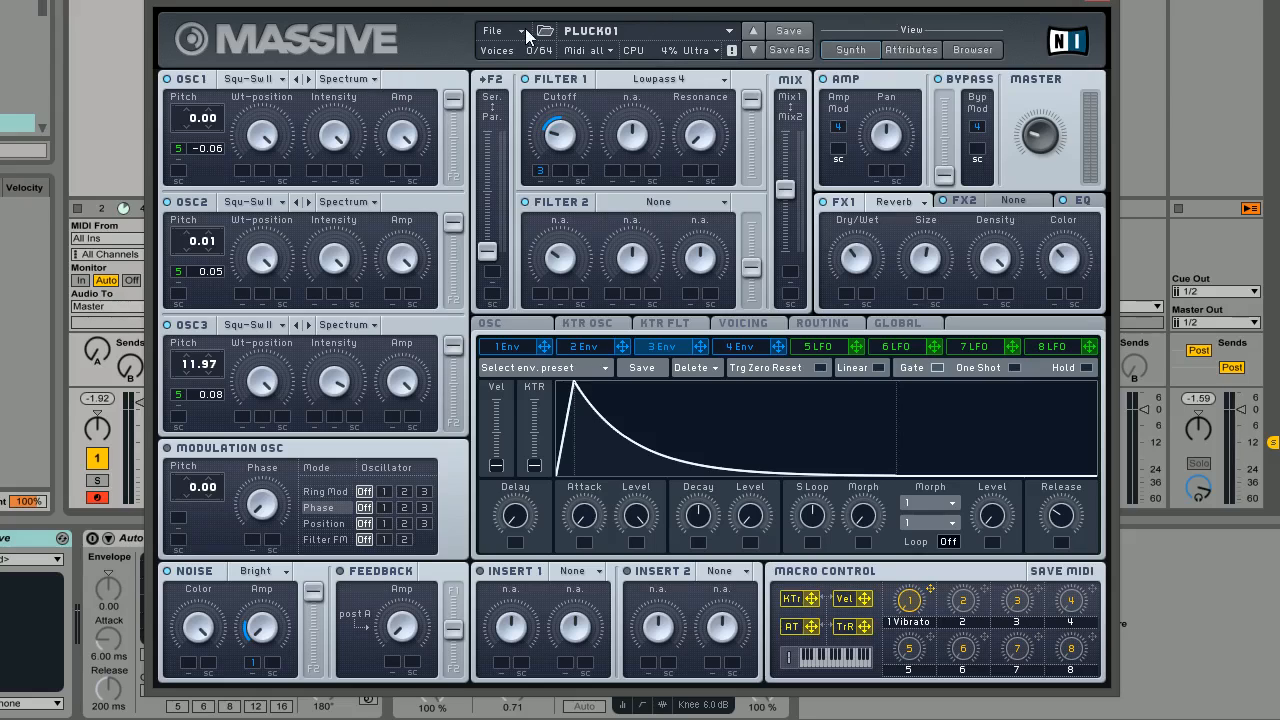
Show the voicing settings and start a new, empty sound in place of the PLUCK01 preset.
click(742, 324)
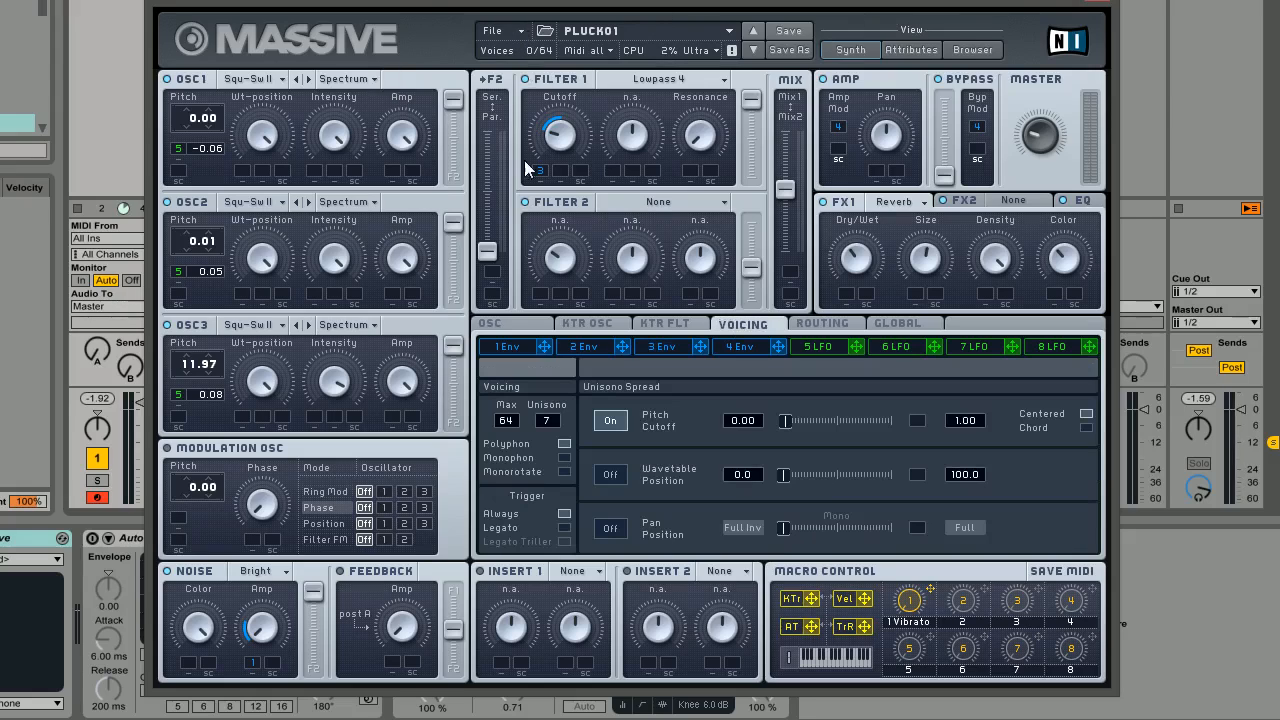
click(520, 36)
click(507, 29)
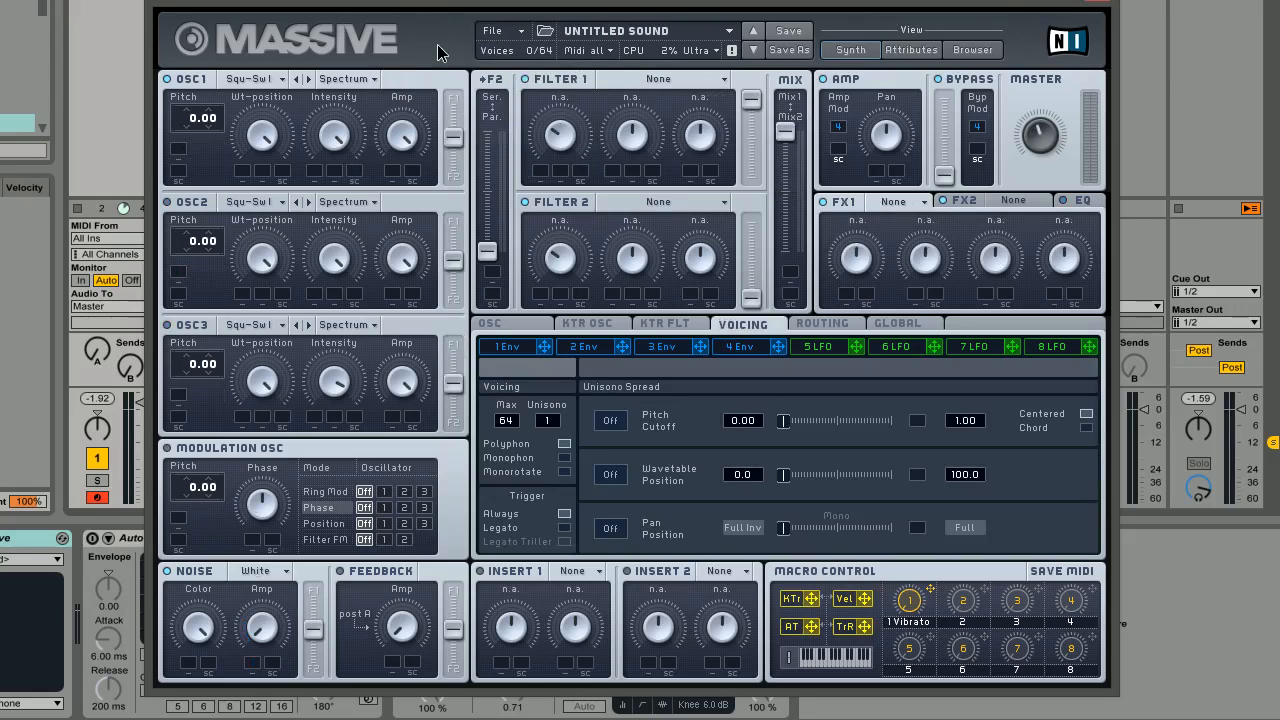
Route all three oscillators fully to Filter 1 and switch on the inactive oscillators.
drag(453, 136, 453, 99)
drag(453, 259, 455, 214)
drag(460, 398, 454, 302)
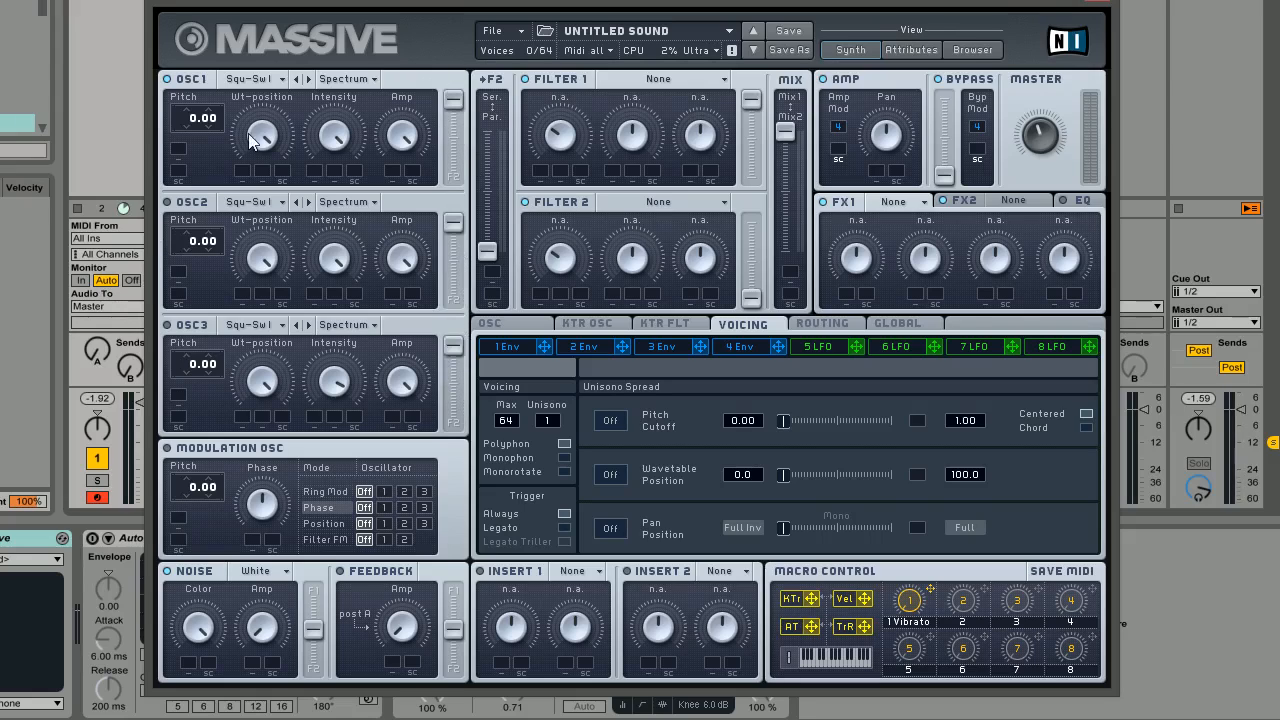
click(167, 201)
Set the unison count to 7 and enable the pitch cutoff unison spread with a very slight amount.
drag(550, 423, 553, 389)
click(611, 421)
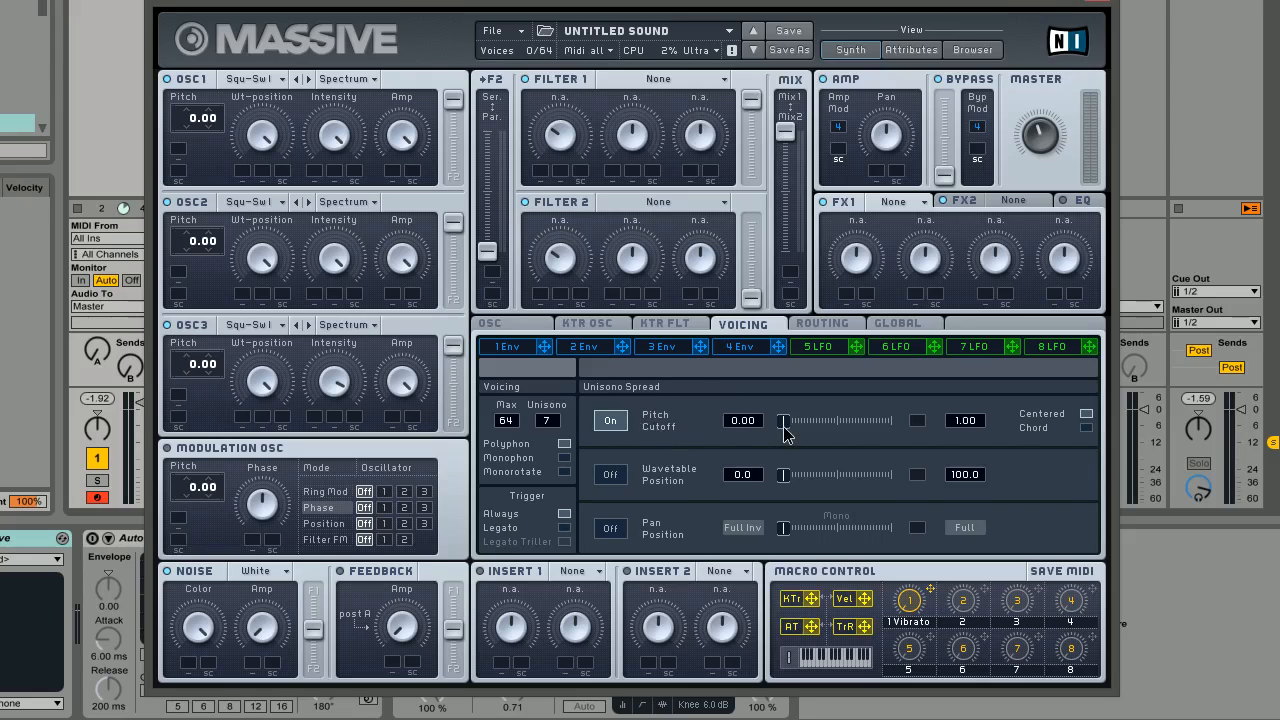
drag(787, 425, 791, 424)
Set the wavetable of all three oscillators to Square-Saw II.
click(280, 79)
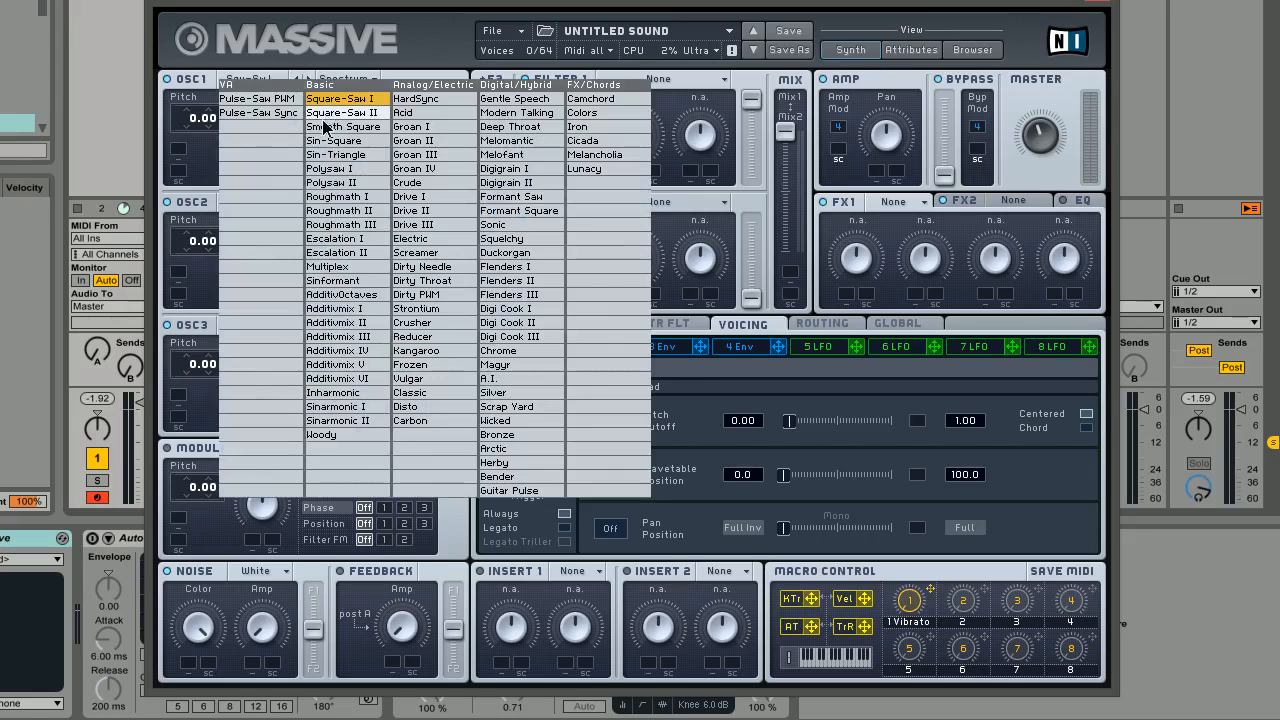
click(282, 204)
click(272, 204)
click(340, 235)
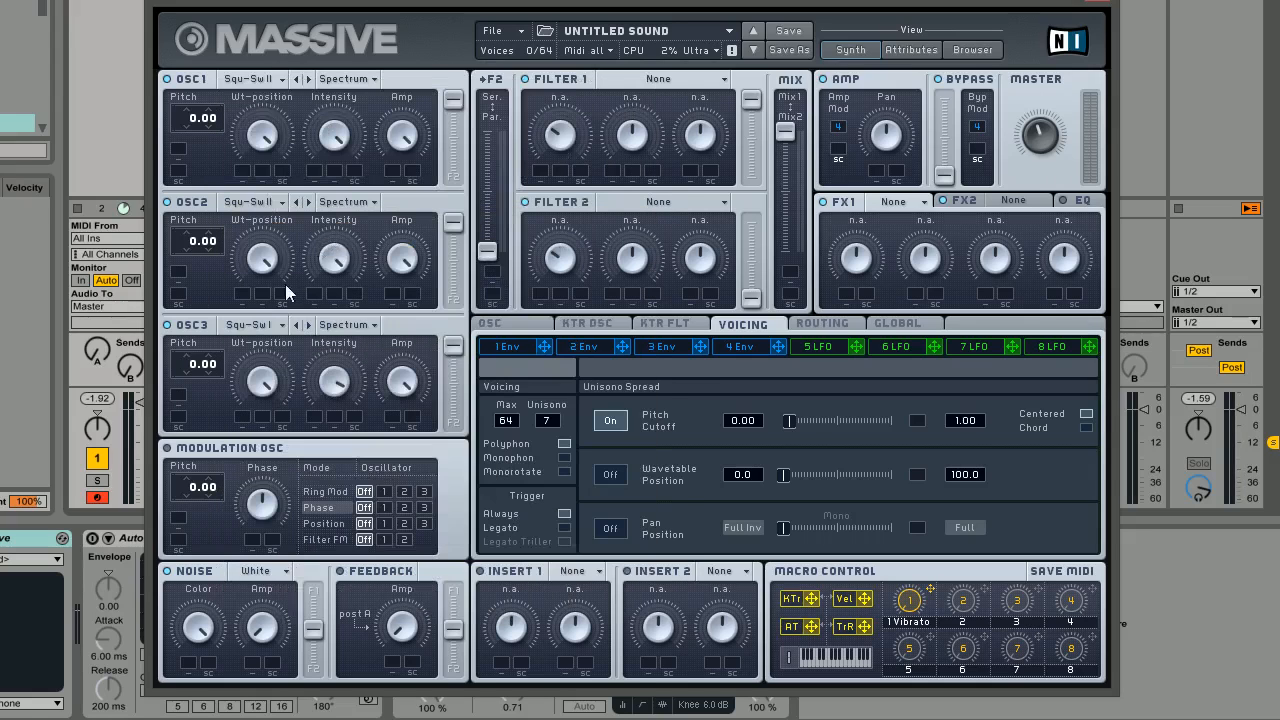
click(253, 326)
click(364, 302)
Raise oscillator 3's pitch to 12.00 and set the noise type to Bright Noise.
drag(189, 370, 198, 343)
click(273, 573)
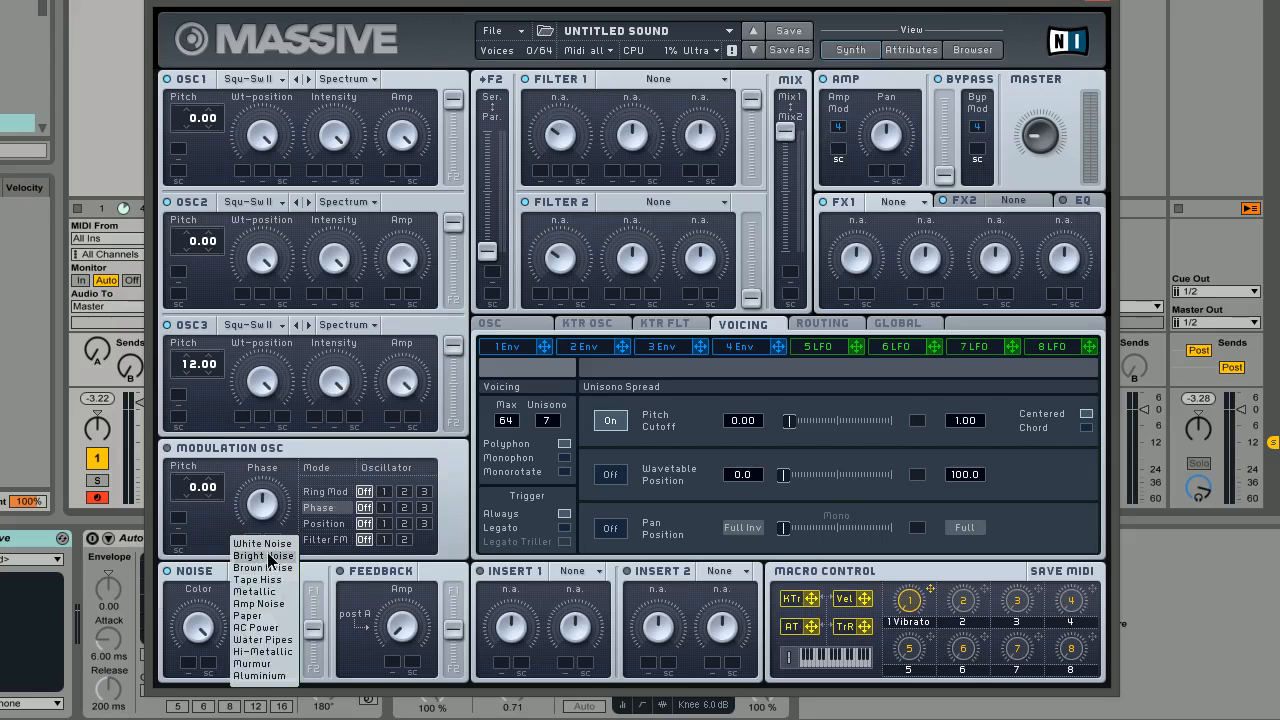
click(277, 560)
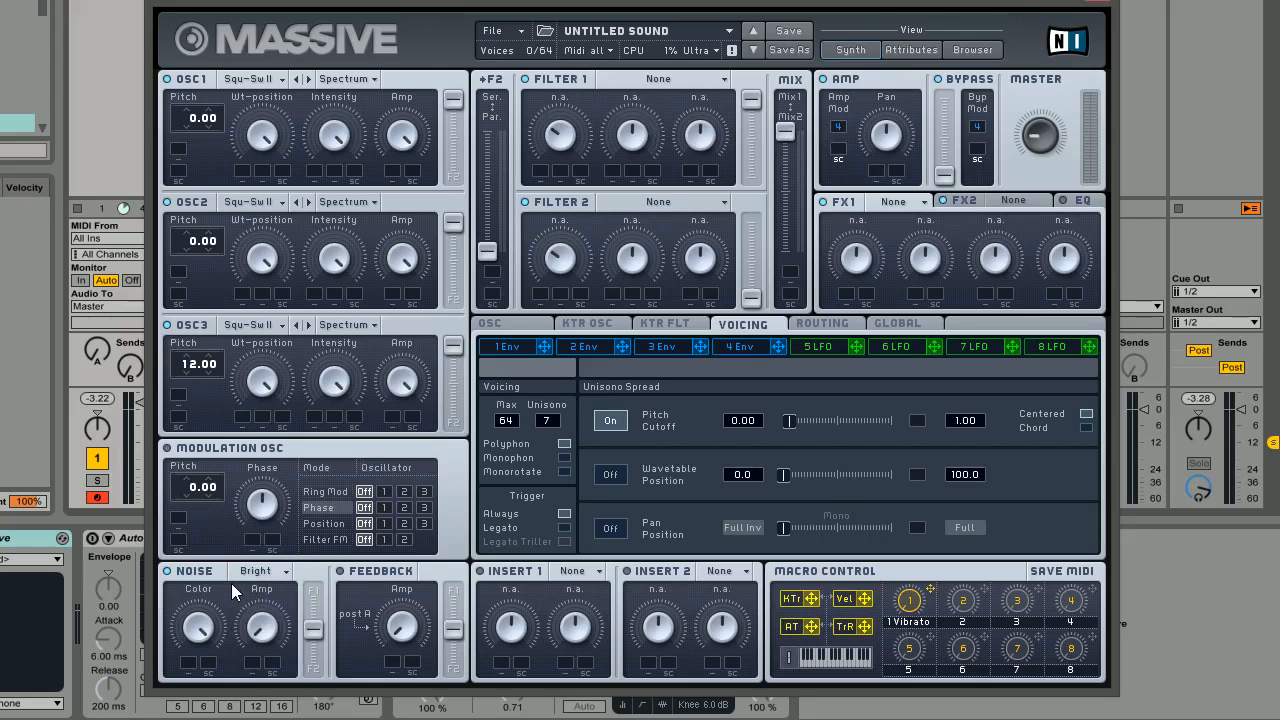
Shape envelope 1 as a pluck with minimum attack, zero decay level and a shorter decay.
click(510, 347)
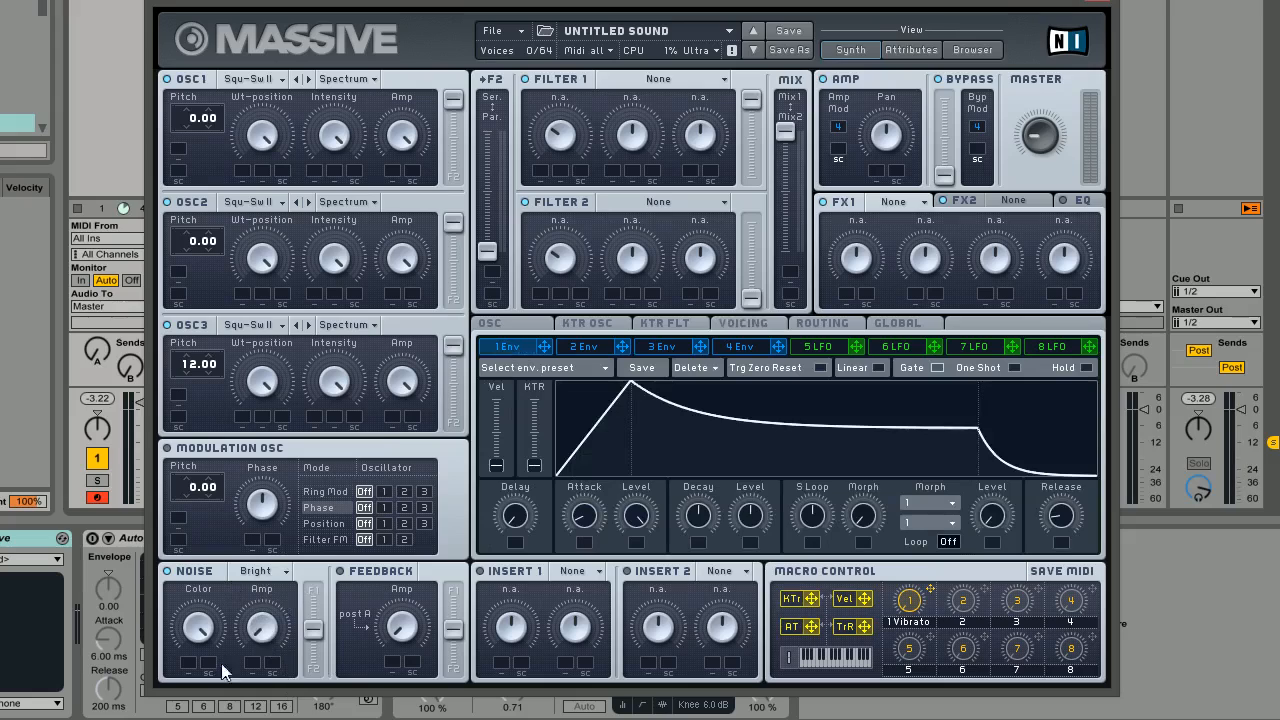
drag(583, 522, 588, 550)
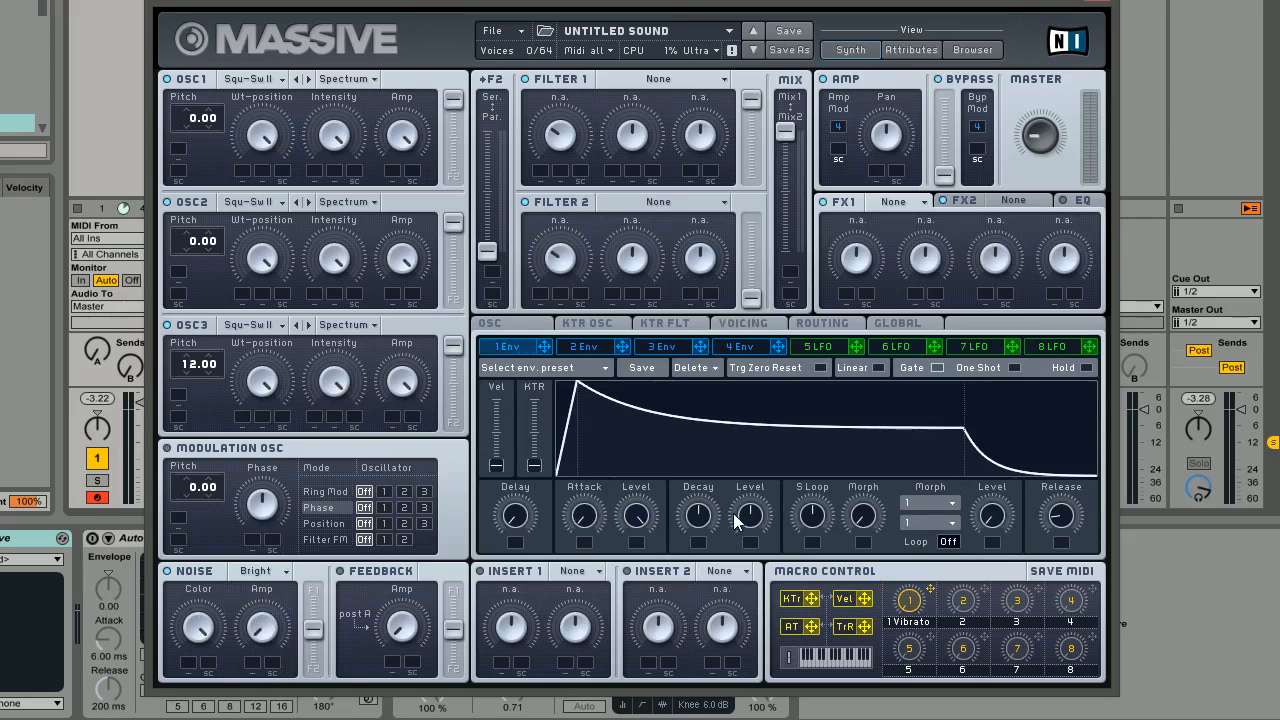
drag(745, 514, 737, 610)
drag(699, 520, 695, 551)
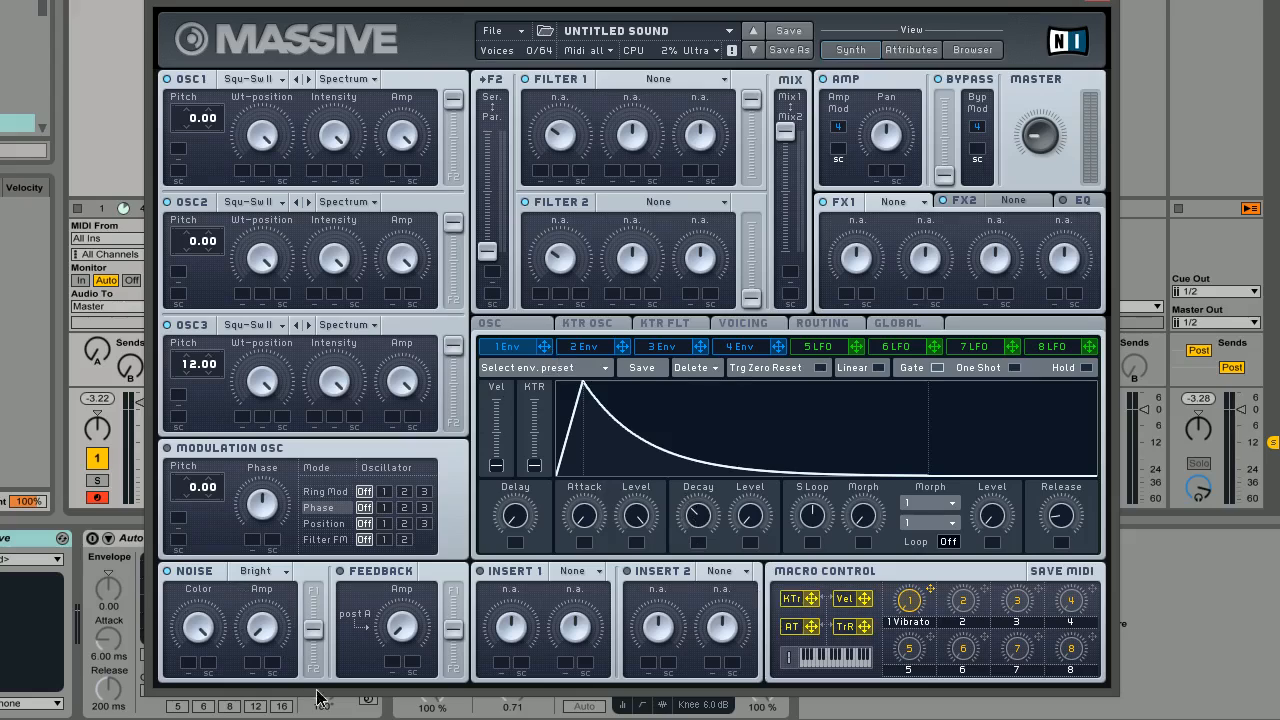
Modulate the noise amp with envelope 1 and route the noise fully to Filter 1.
drag(253, 664, 318, 590)
drag(315, 605, 314, 588)
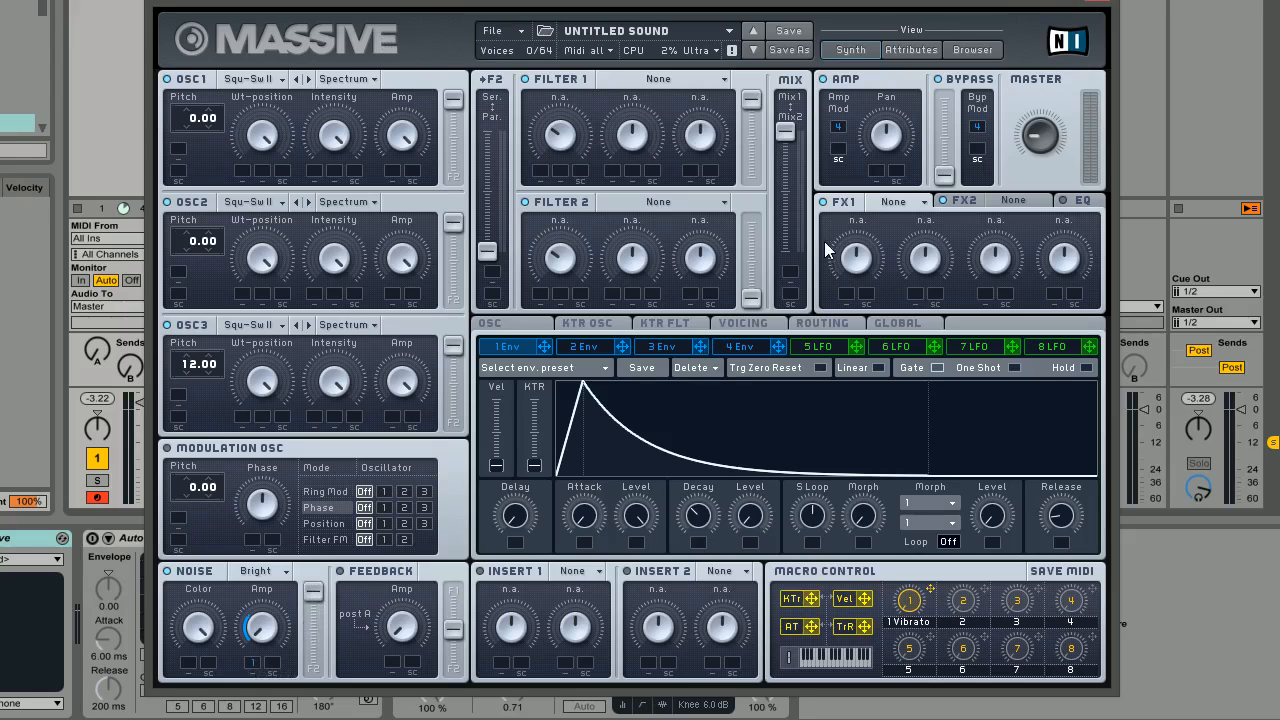
Set Filter 1 to the Lowpass 4 type.
click(669, 79)
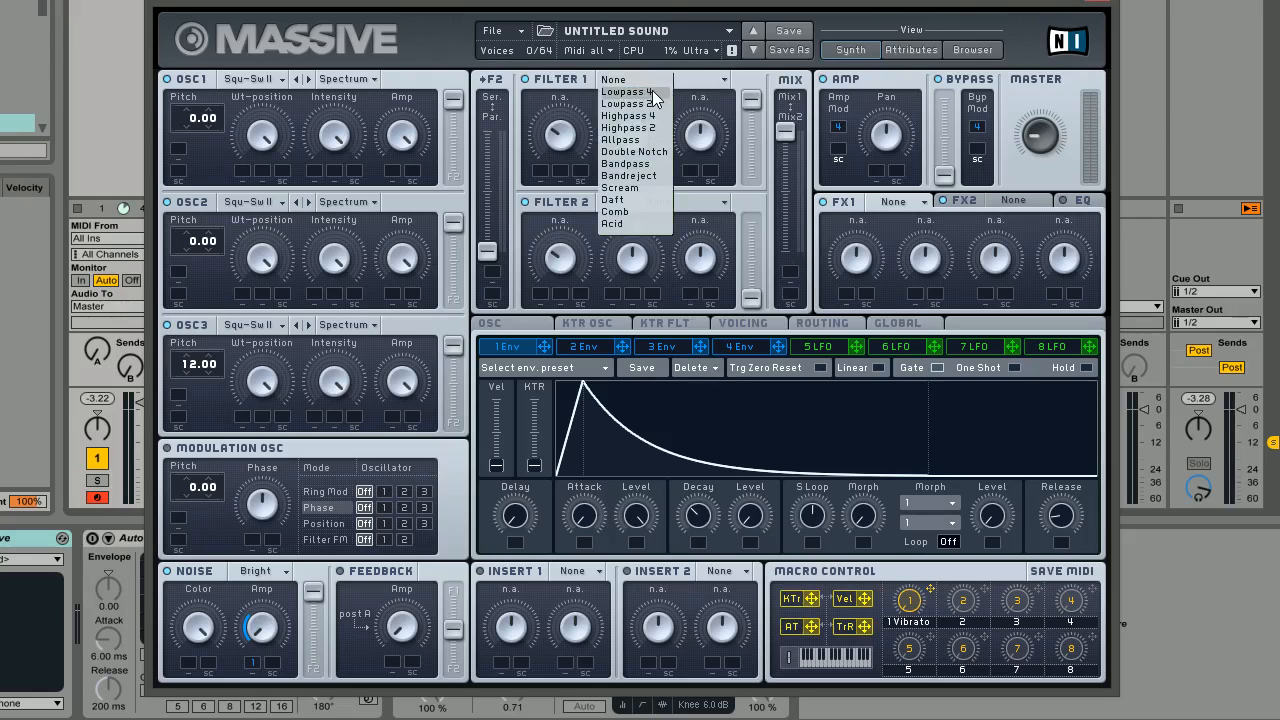
click(652, 91)
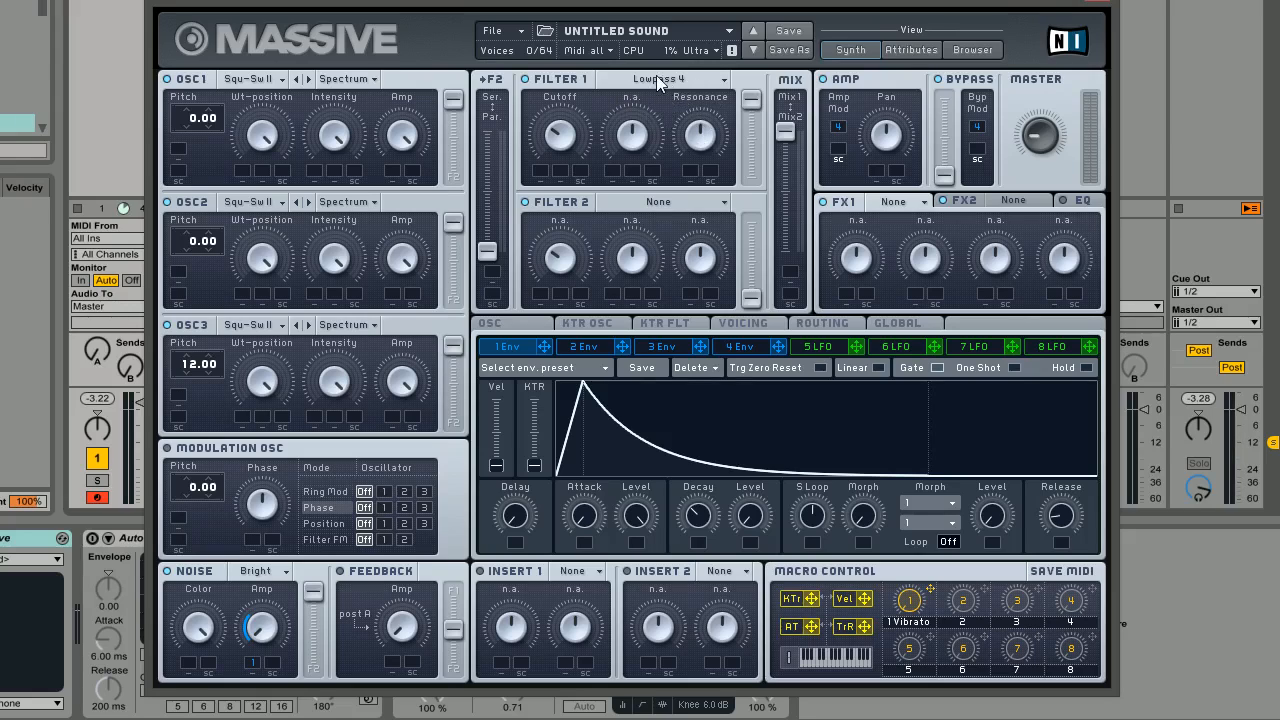
click(682, 79)
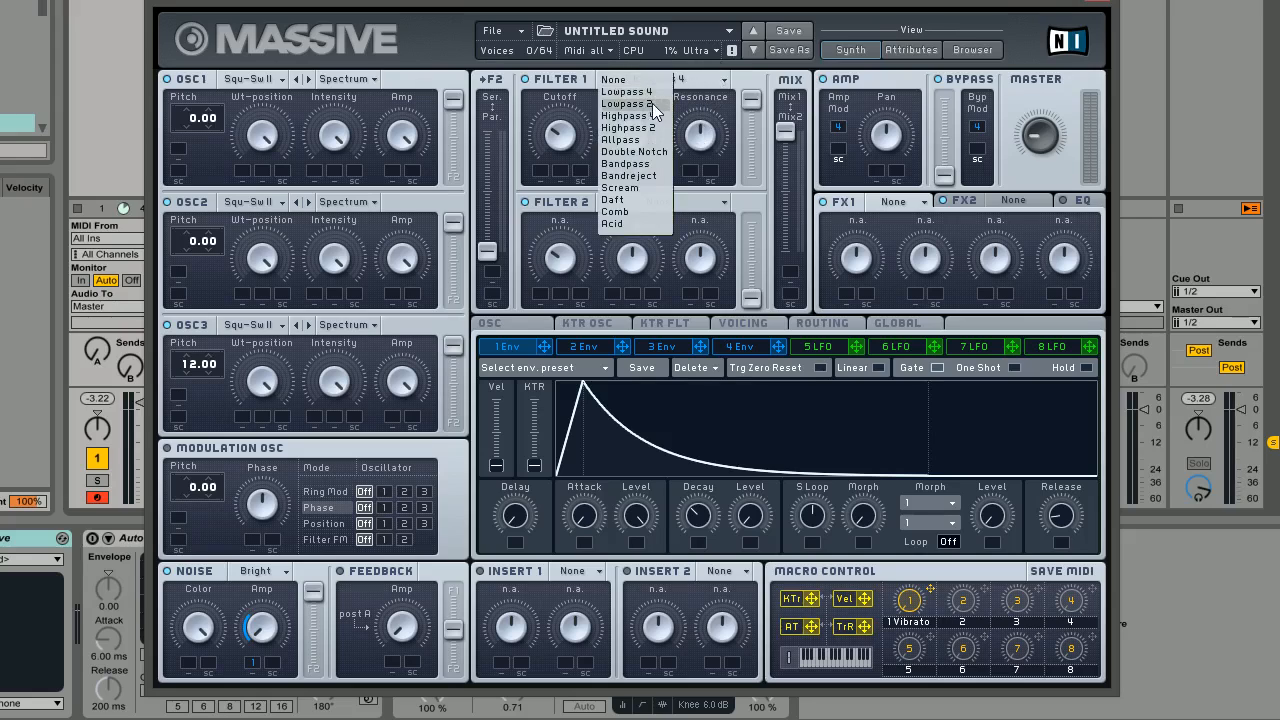
click(647, 92)
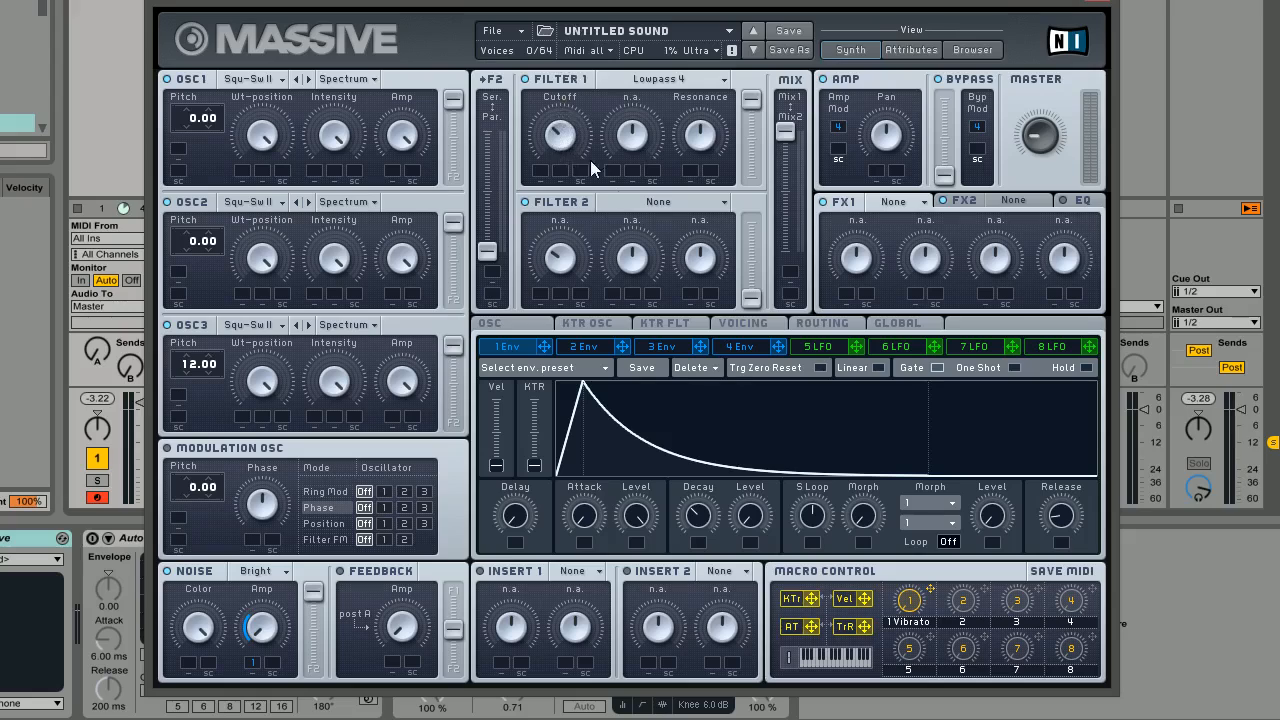
Shape envelope 3 with zero decay level, slightly shorter decay and longer release, and assign it to Filter 1's cutoff.
click(672, 348)
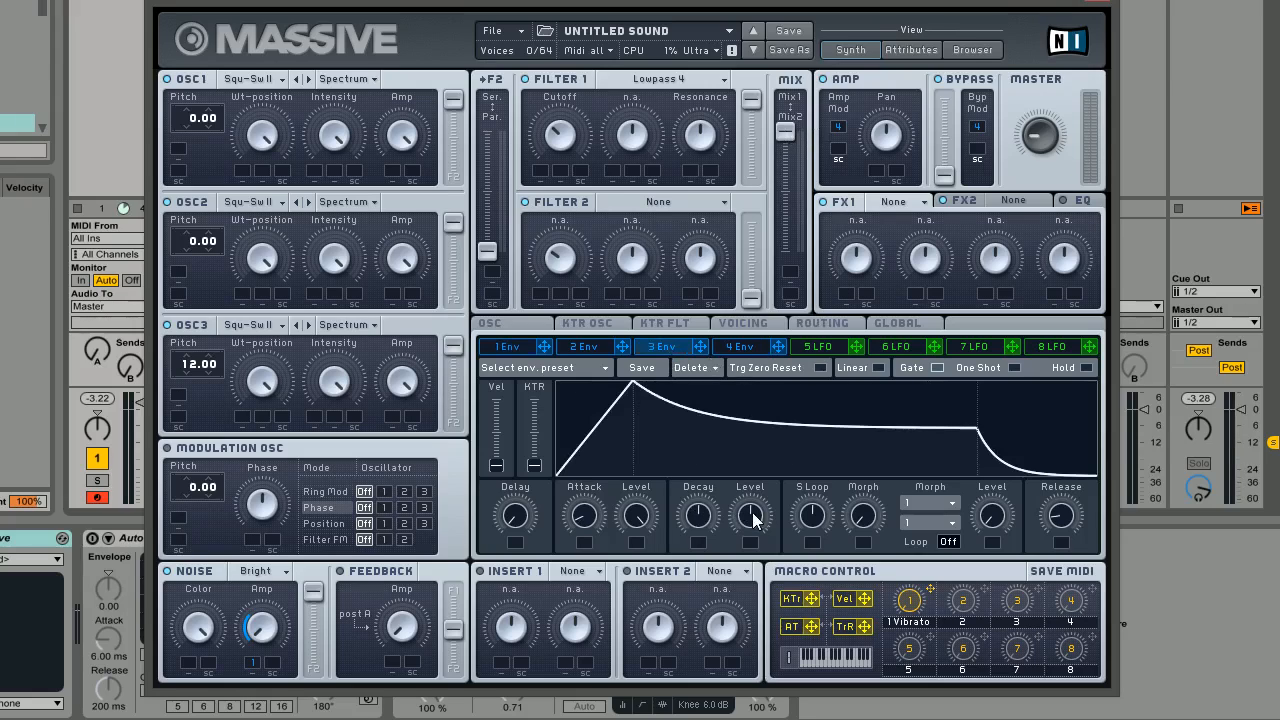
drag(751, 522, 737, 628)
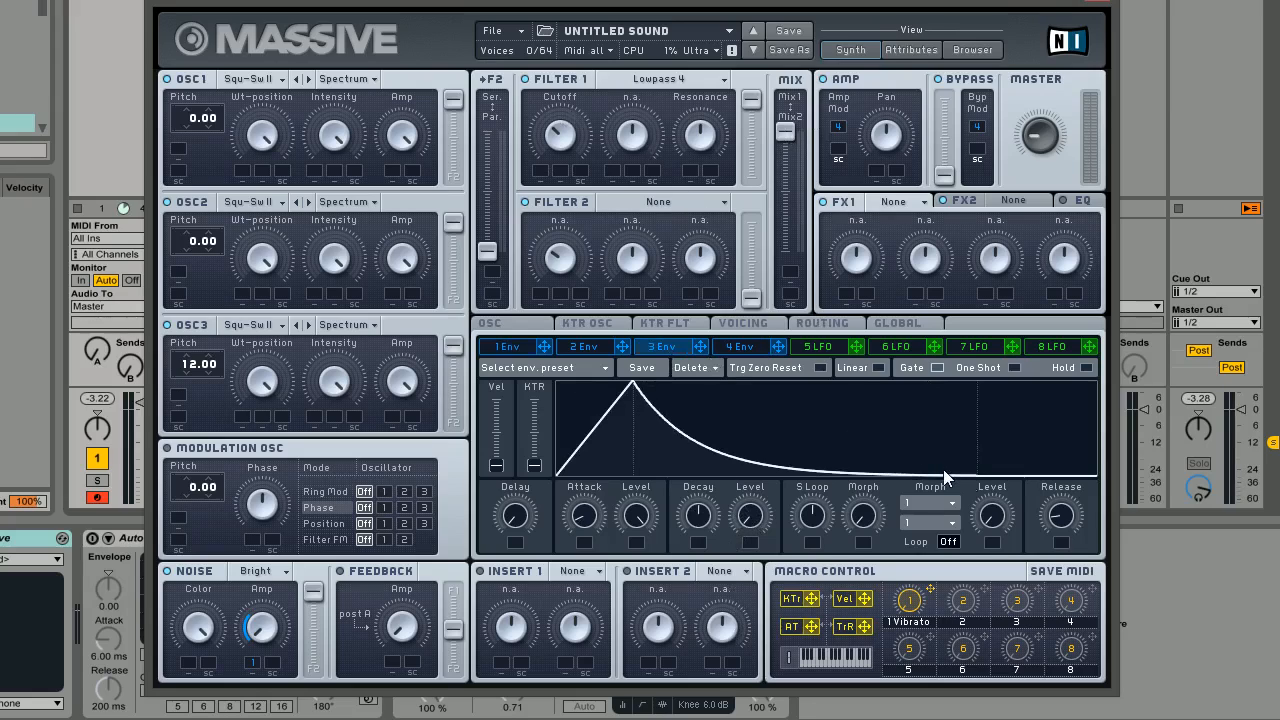
drag(1060, 522, 1068, 490)
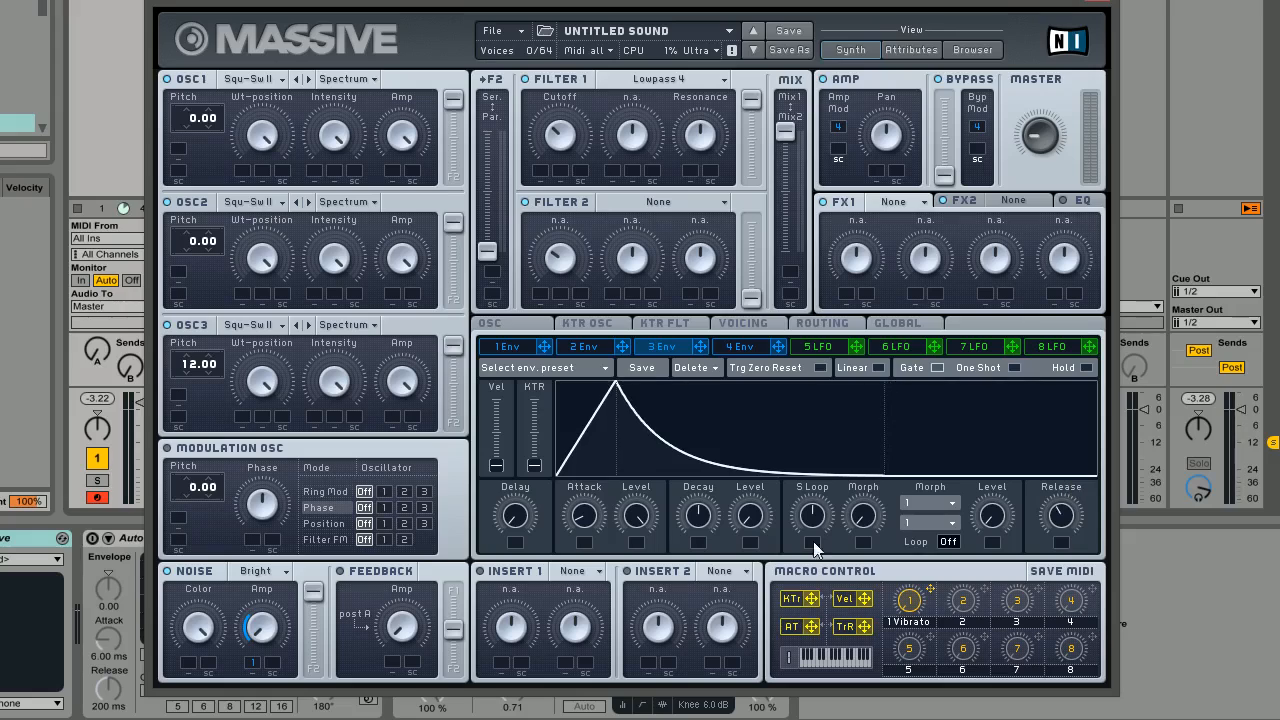
drag(755, 518, 767, 576)
drag(705, 526, 700, 535)
drag(700, 346, 543, 167)
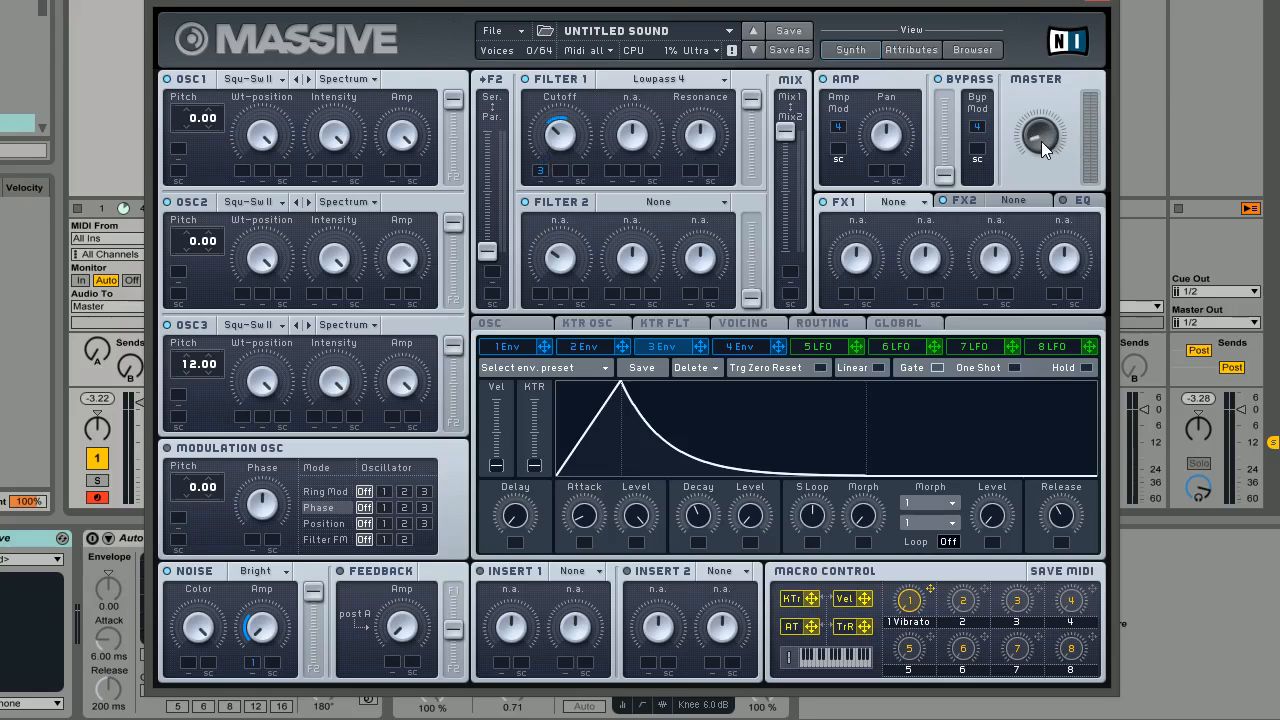
Lower Filter 1's resonance and fine-tune the master volume.
mouse_move(1041, 141)
mouse_down()
mouse_move(1042, 121)
mouse_move(1044, 135)
mouse_up()
drag(698, 160, 705, 215)
mouse_move(1046, 139)
mouse_down()
mouse_move(1047, 121)
mouse_move(1047, 152)
mouse_move(1045, 136)
mouse_up()
Shape envelope 4 with zero decay level, a slightly shorter decay and a longer release.
click(737, 348)
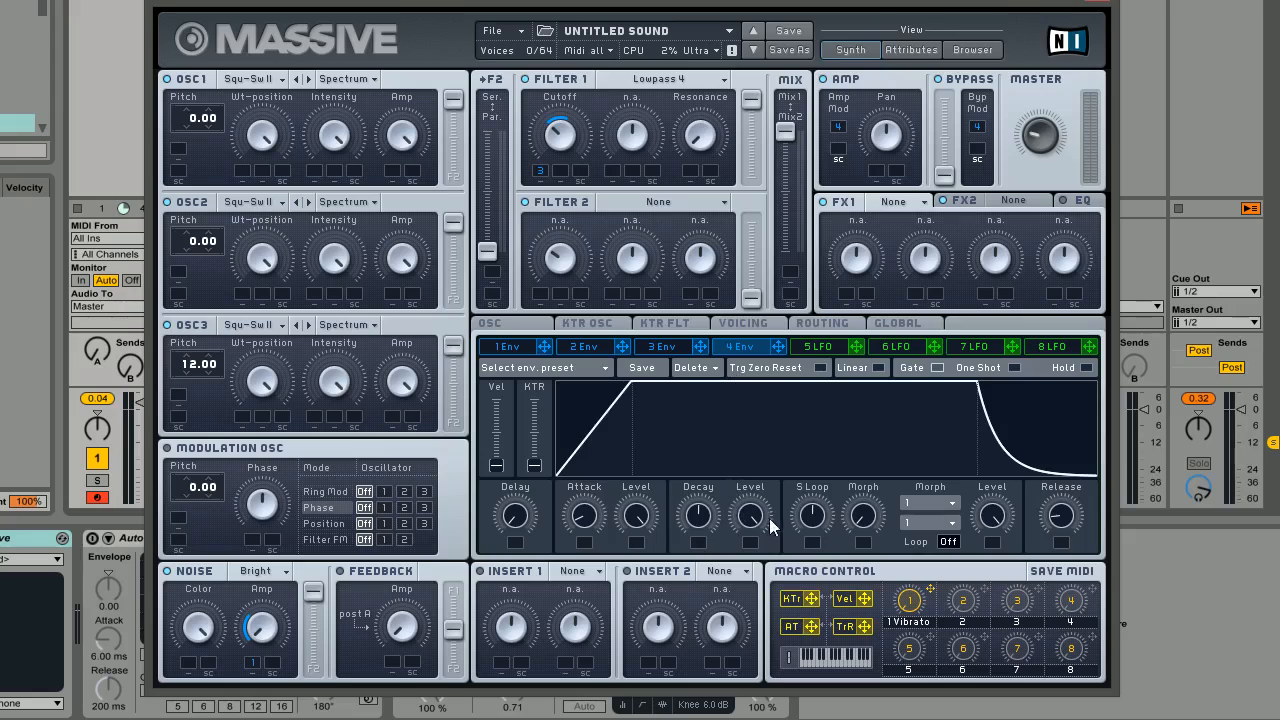
drag(752, 520, 750, 696)
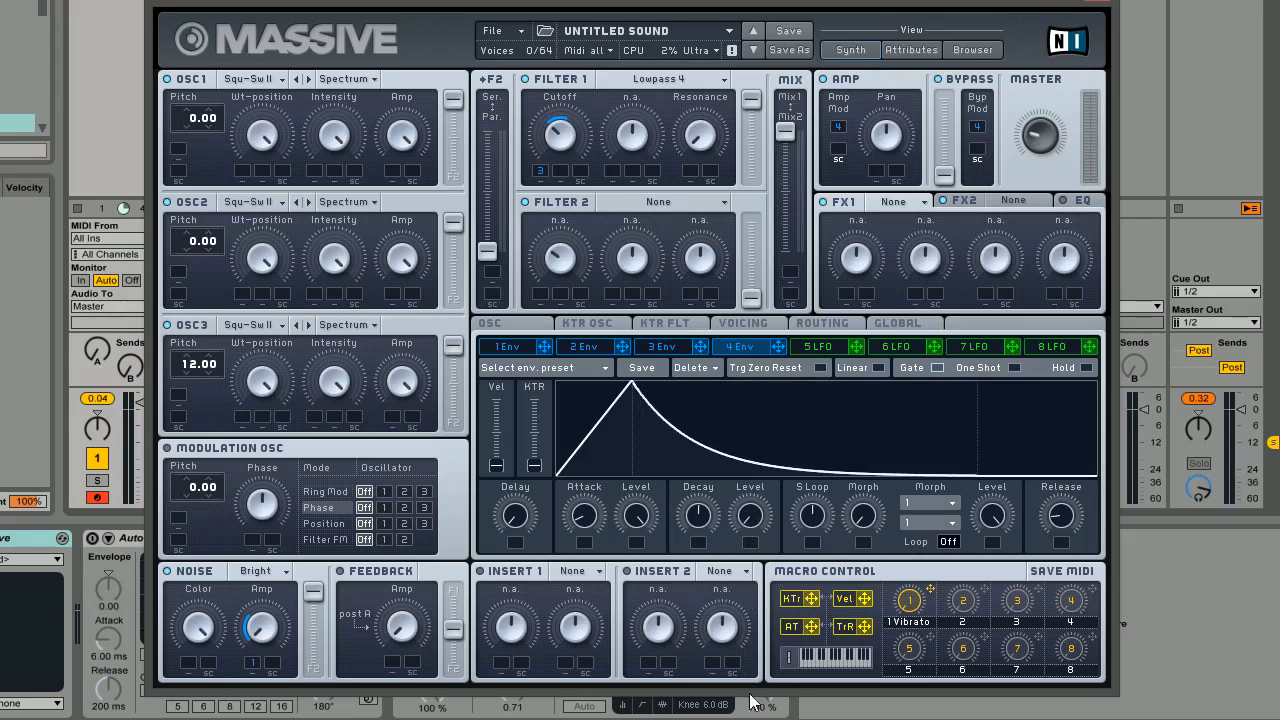
drag(700, 508, 699, 513)
drag(1061, 533, 1071, 487)
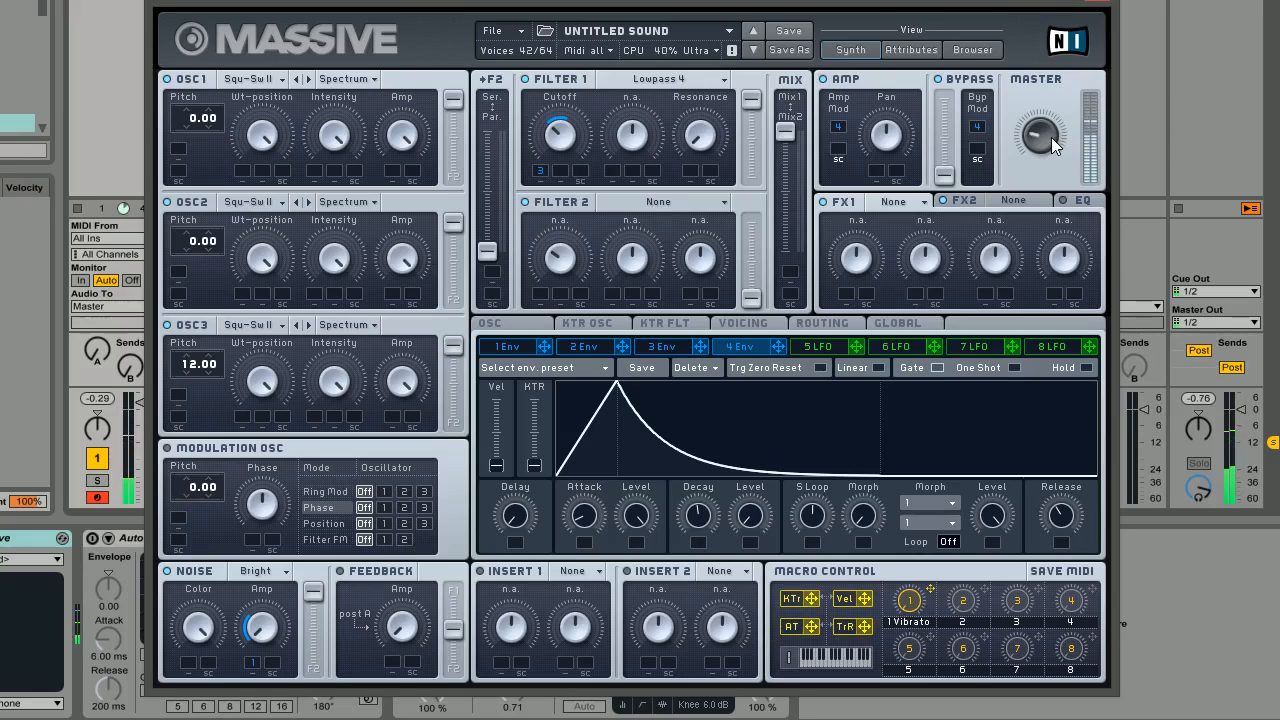
Set the FX1 effect to Reverb and play the sound back.
click(897, 202)
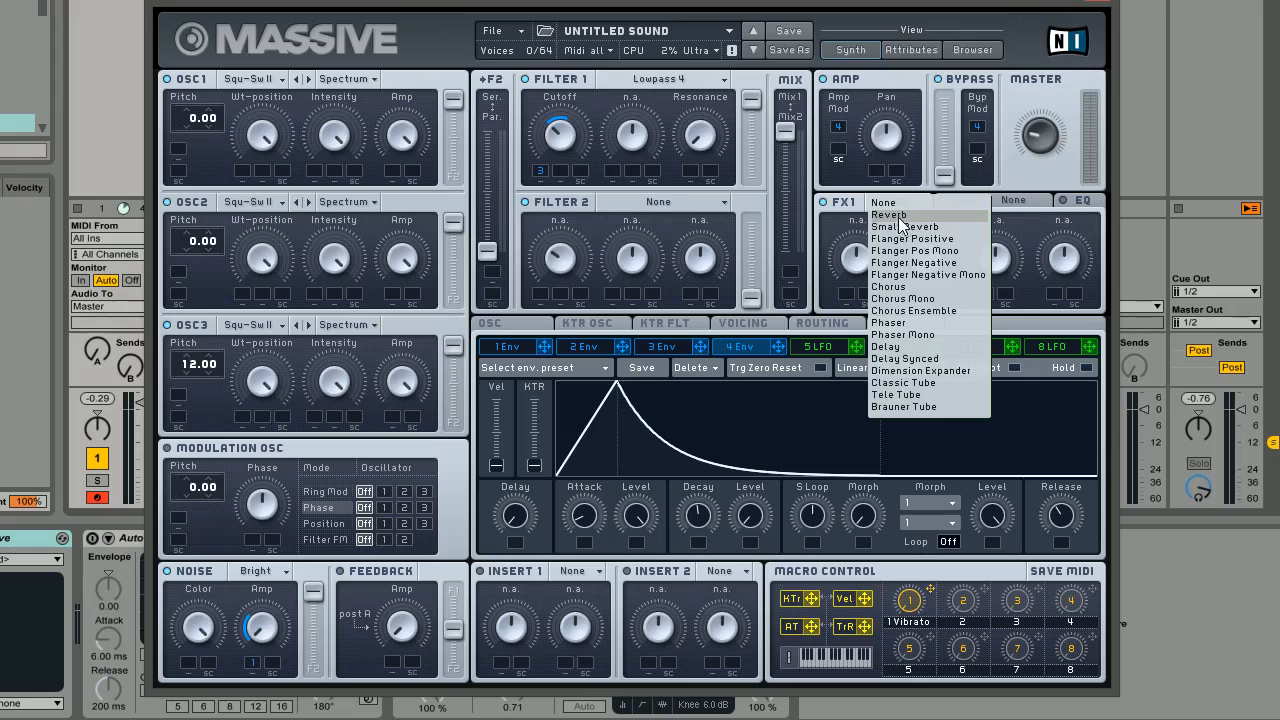
click(899, 213)
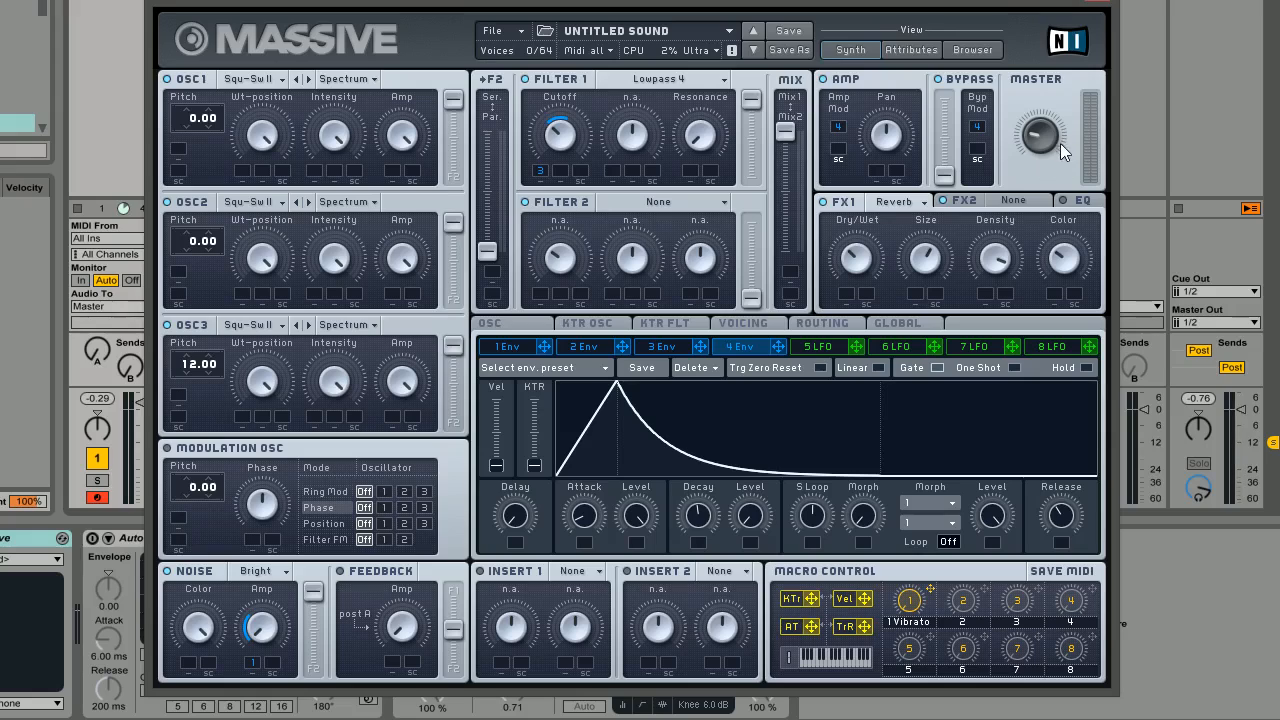
key(space)
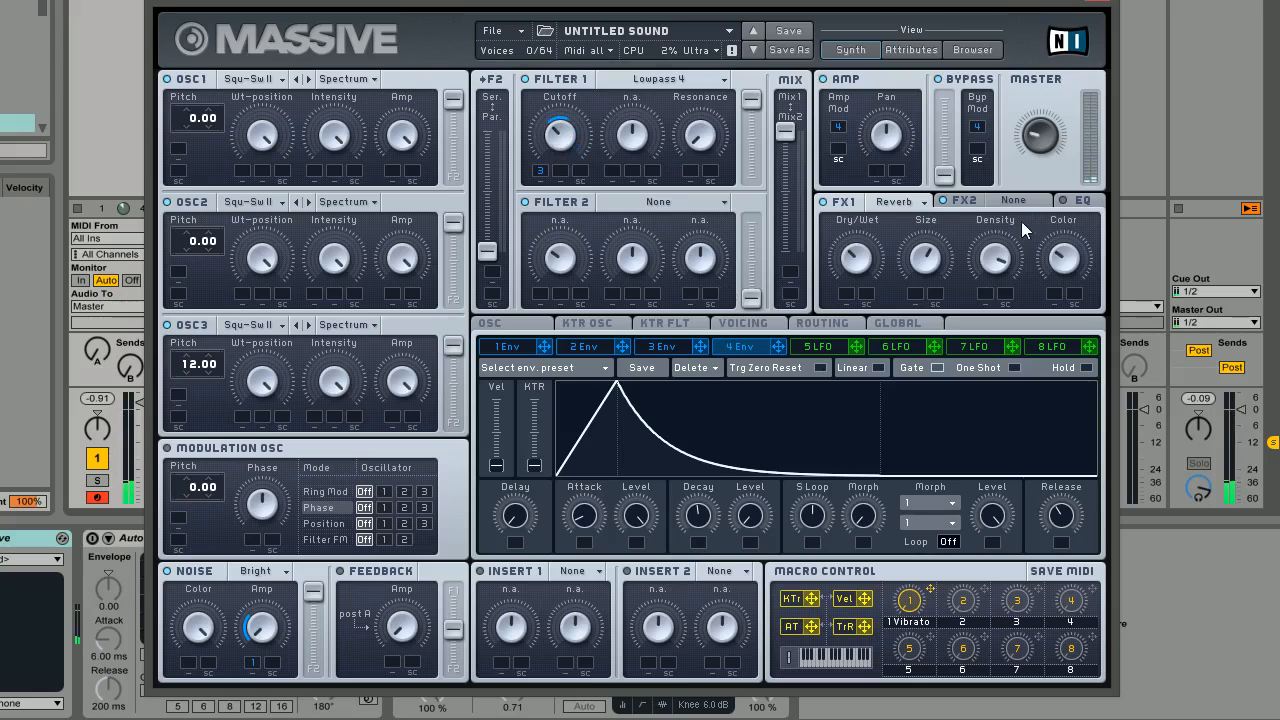
Boost the EQ's high shelf and sweep Filter 1's cutoff upward during playback.
click(1089, 201)
drag(1074, 260, 1082, 226)
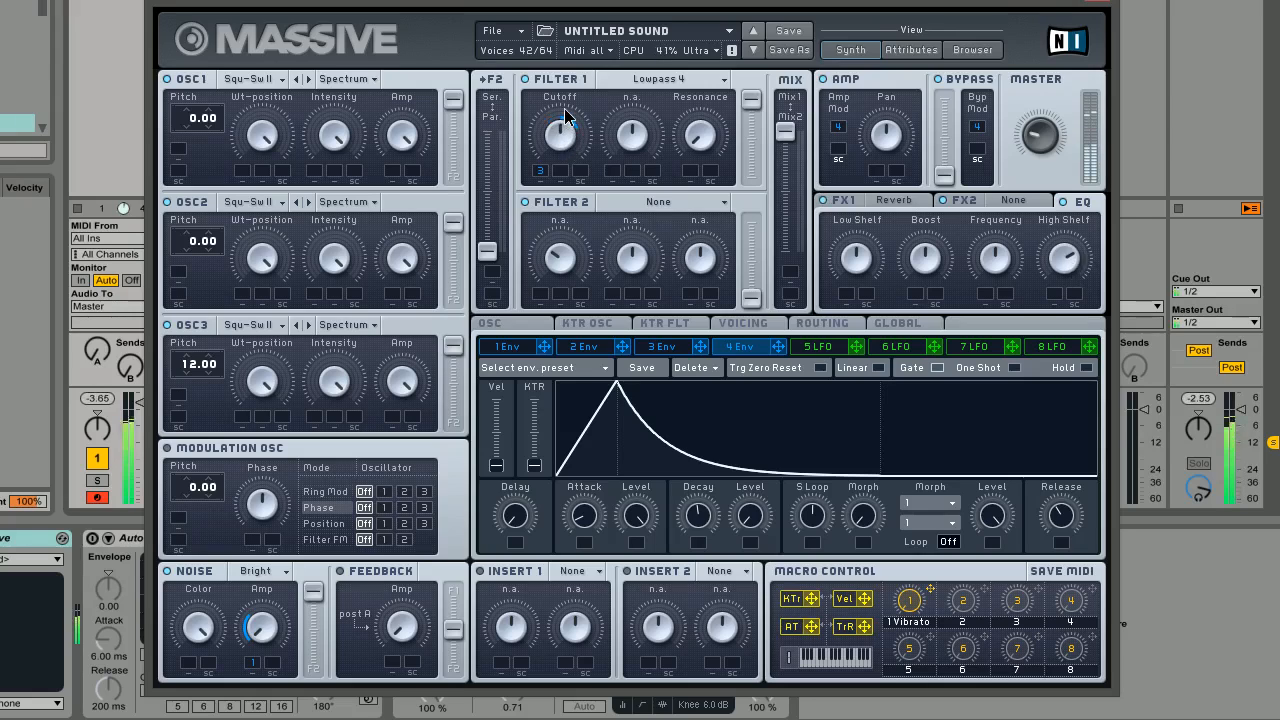
drag(564, 108, 566, 64)
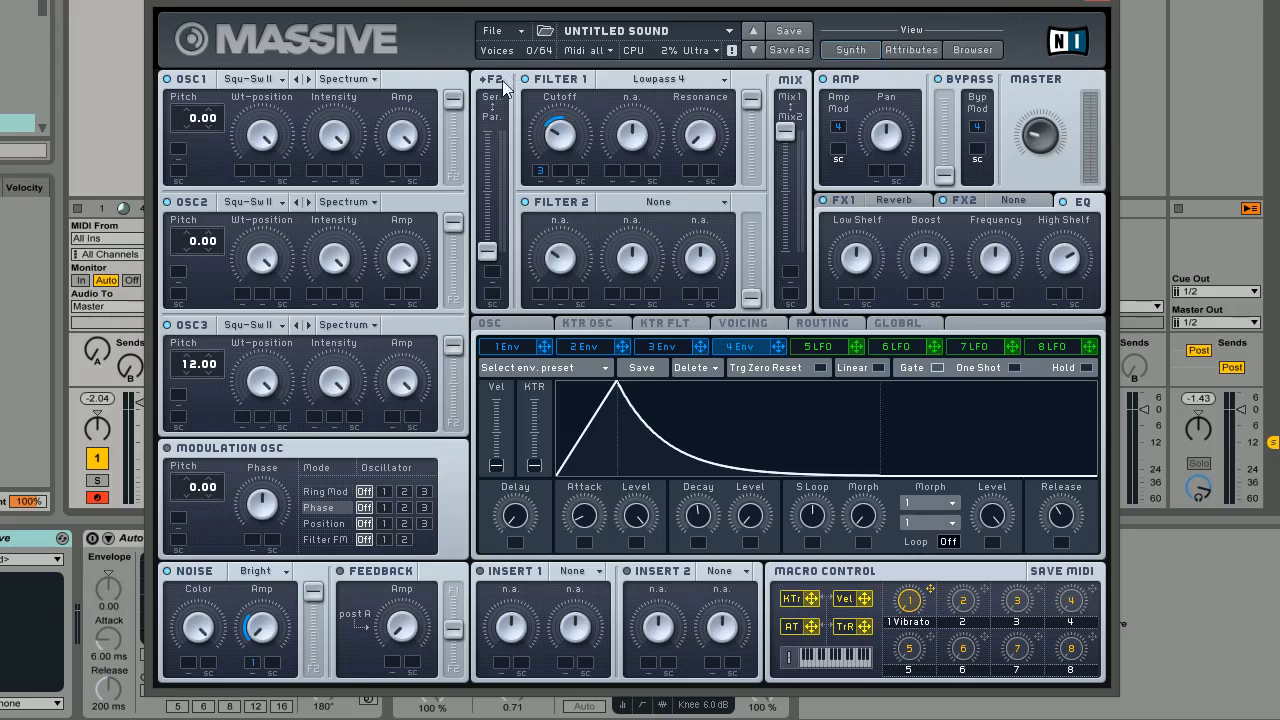
Try the serial filter routing and return the routing to parallel.
drag(487, 251, 488, 128)
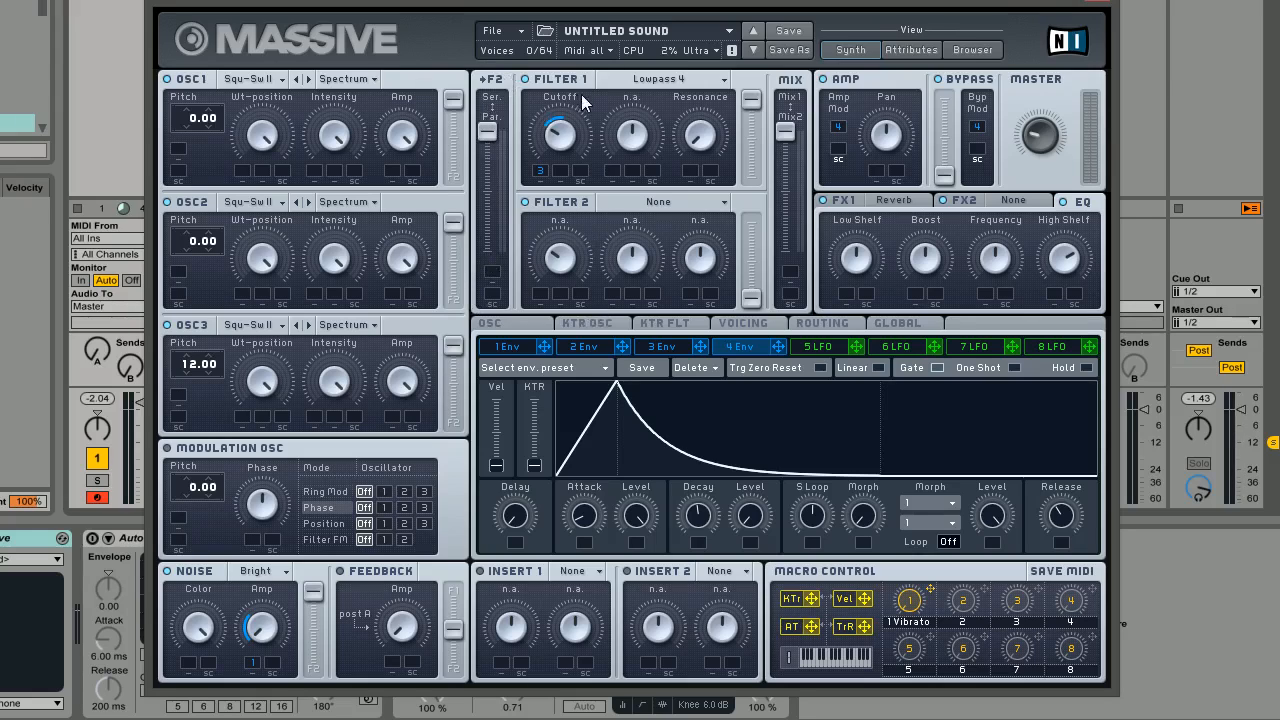
drag(487, 135, 488, 251)
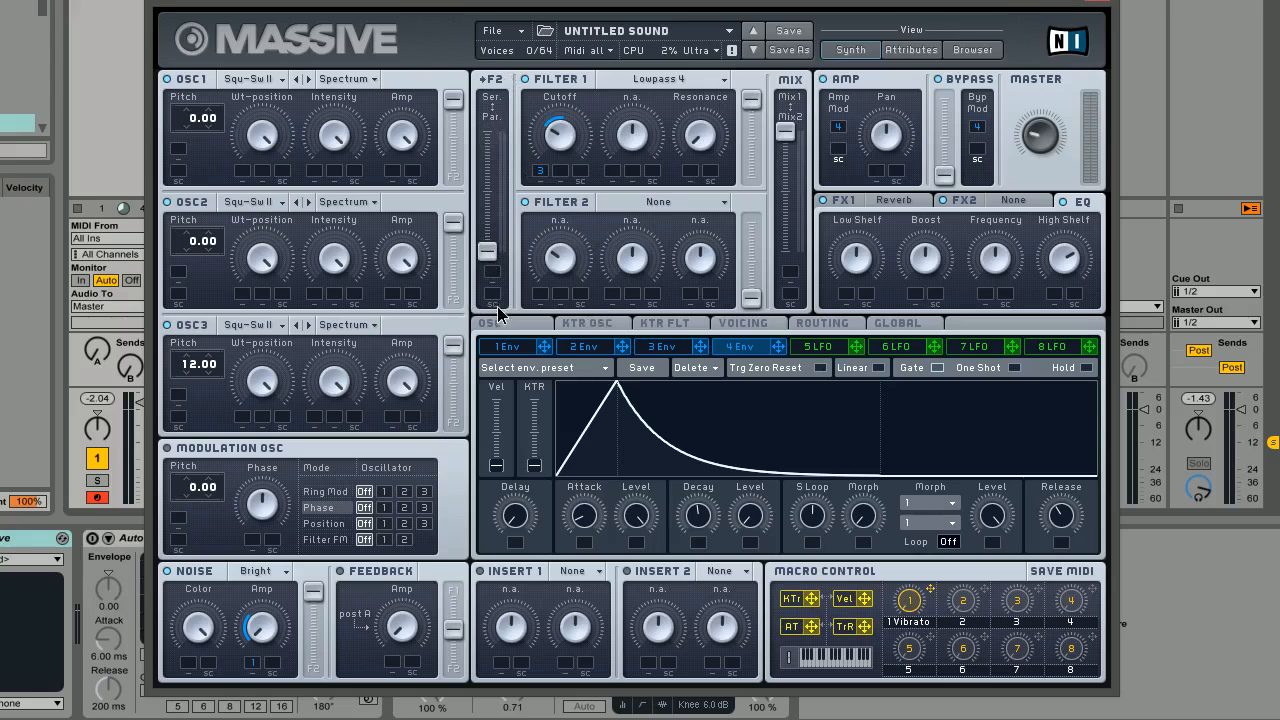